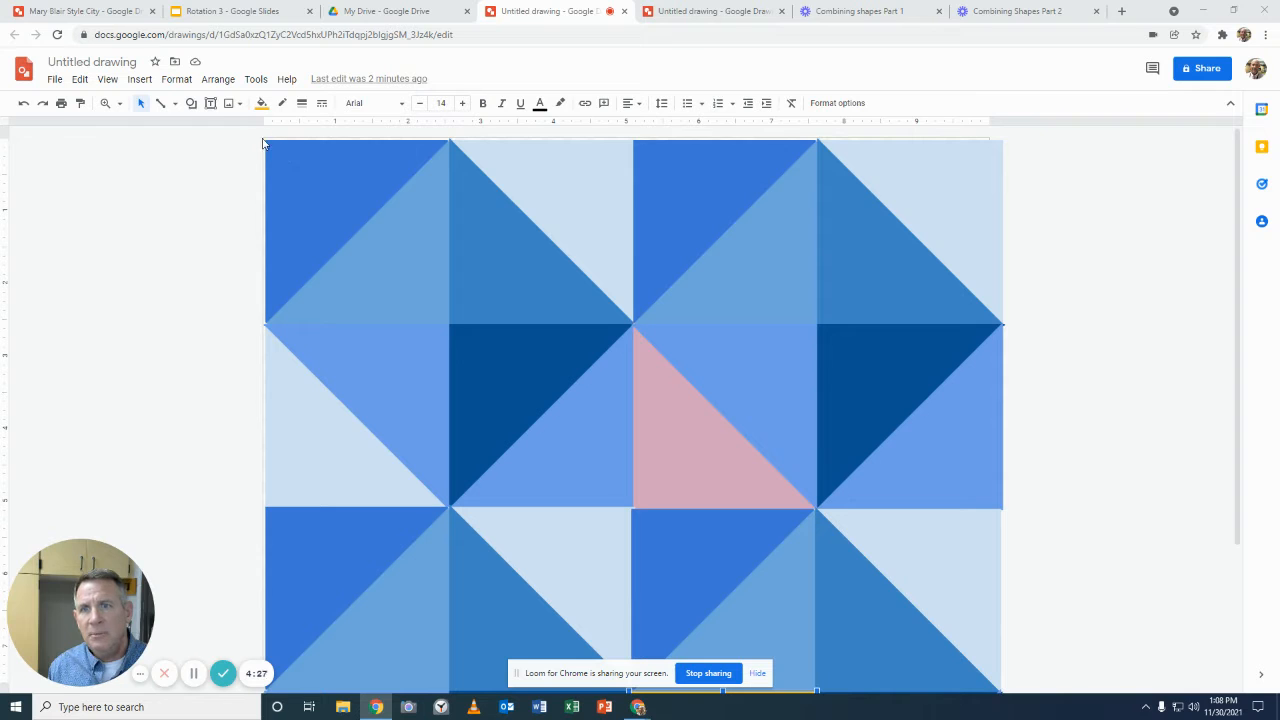
Step: Shrink the whole triangle pattern proportionally to about 3.9 inches wide and align it with the canvas's upper-left corner
{"action": "left_click", "coordinate": [326, 205]}
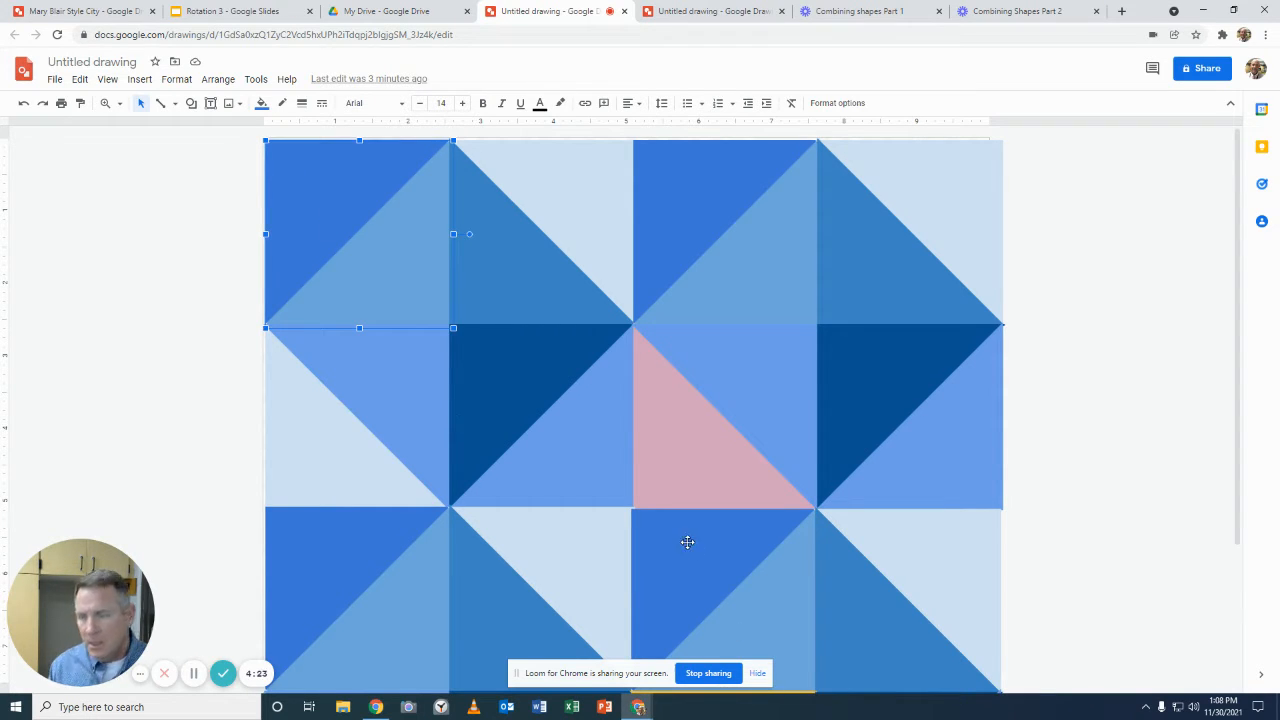
{"action": "key", "text": "ctrl+a"}
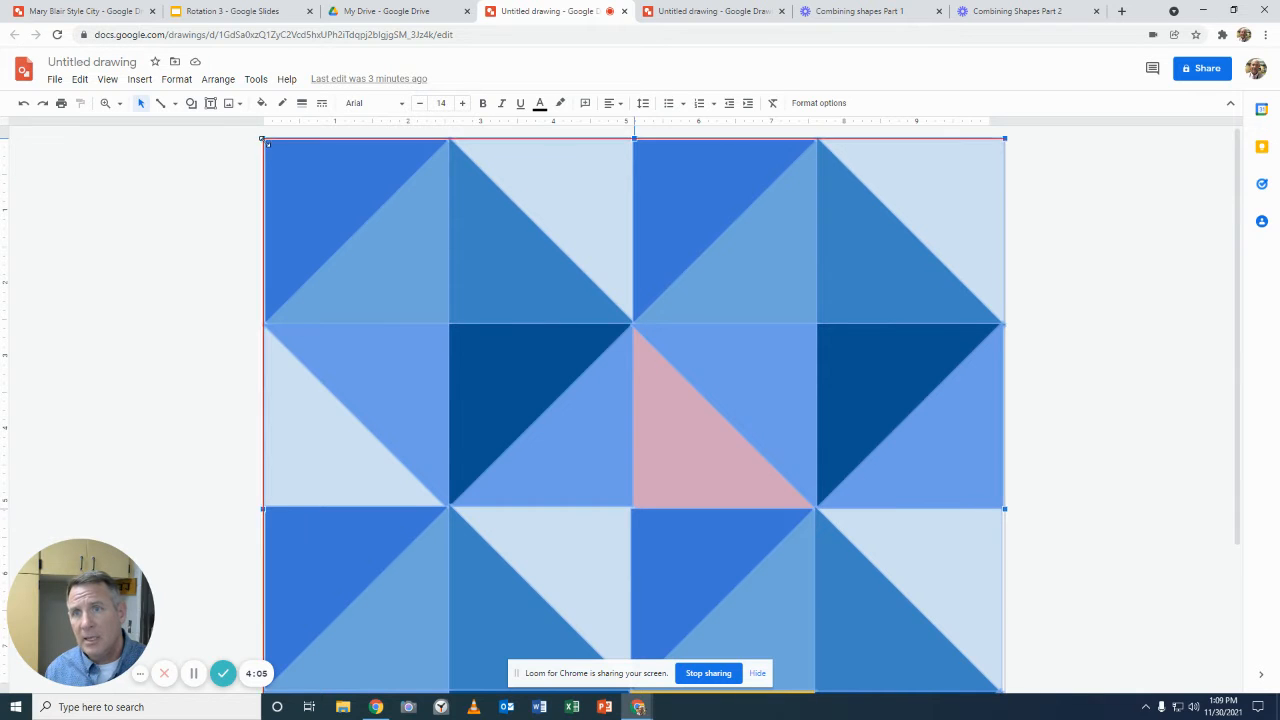
{"action": "left_click_drag", "start_coordinate": [461, 376], "coordinate": [618, 509]}
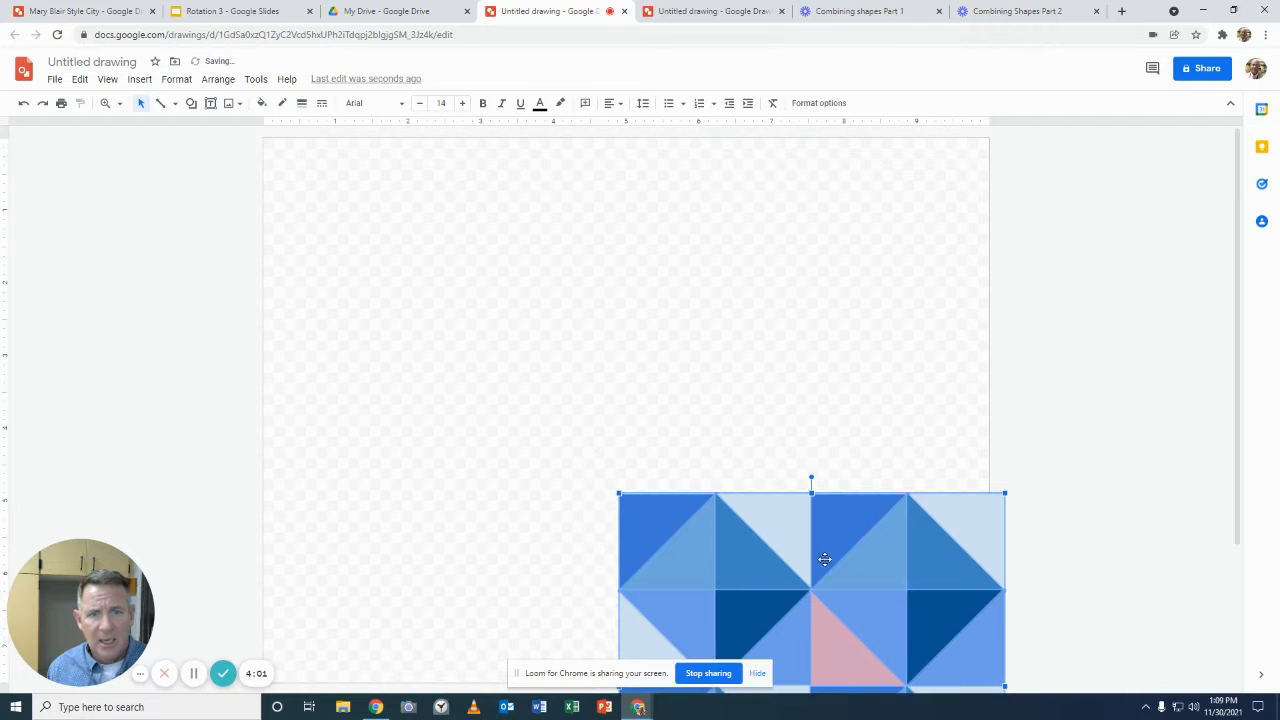
{"action": "mouse_move", "coordinate": [843, 563]}
{"action": "left_mouse_down"}
{"action": "mouse_move", "coordinate": [691, 466]}
{"action": "mouse_move", "coordinate": [511, 278]}
{"action": "mouse_move", "coordinate": [484, 223]}
{"action": "left_mouse_up"}
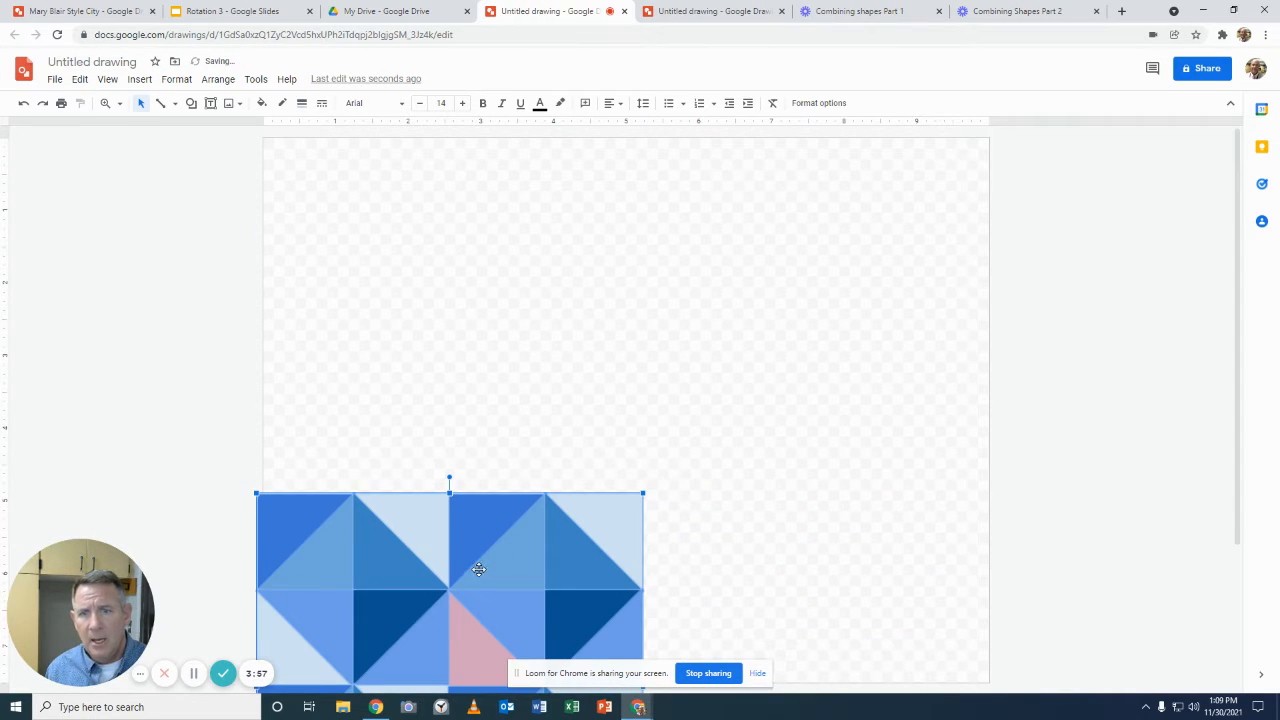
{"action": "left_click_drag", "start_coordinate": [474, 566], "coordinate": [487, 213]}
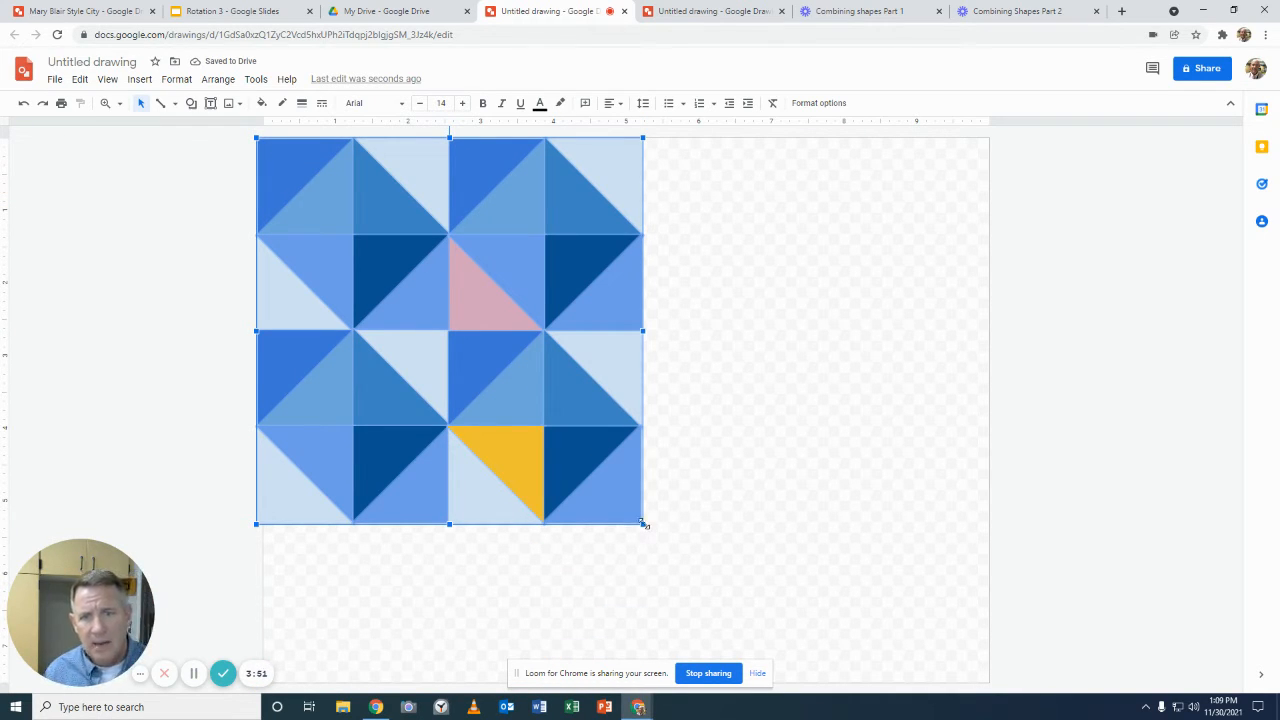
{"action": "left_click_drag", "start_coordinate": [643, 523], "coordinate": [540, 420]}
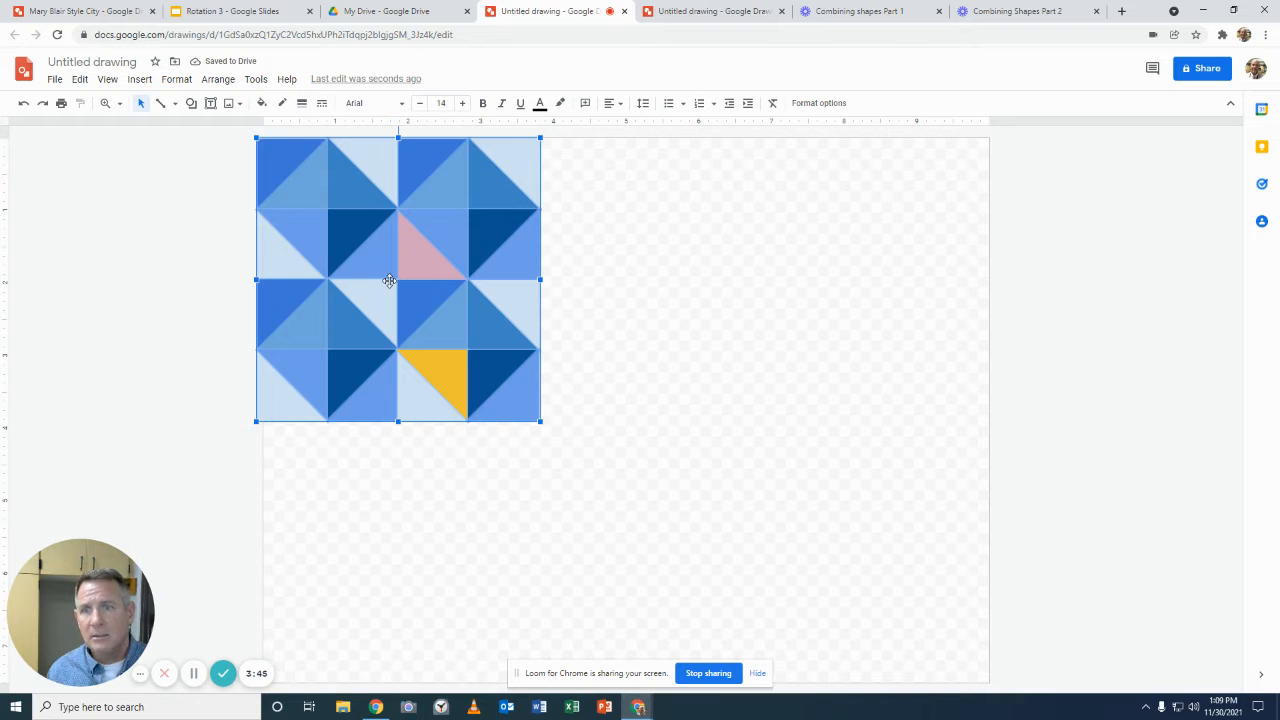
{"action": "left_click_drag", "start_coordinate": [389, 281], "coordinate": [402, 281]}
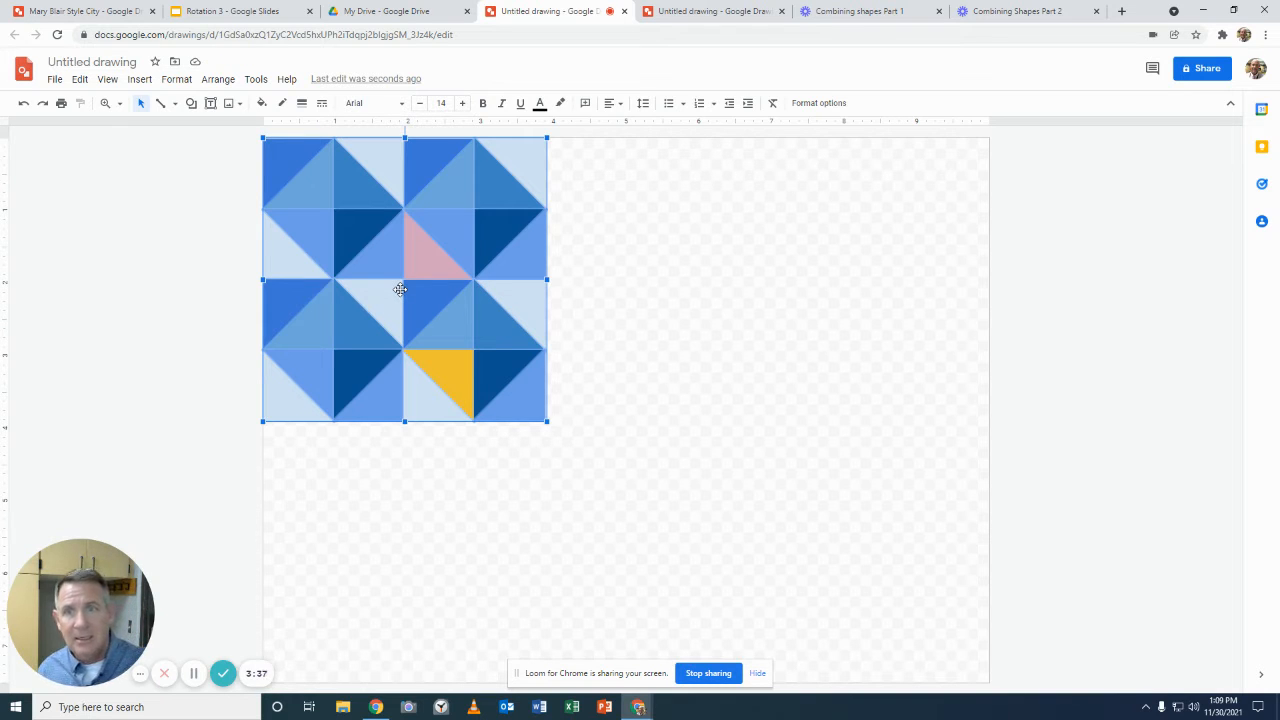
Step: Duplicate the pattern block edge to edge to form a grid of three columns and two rows, closing the gap beside the third block
{"action": "left_click_drag", "start_coordinate": [400, 289], "coordinate": [680, 291]}
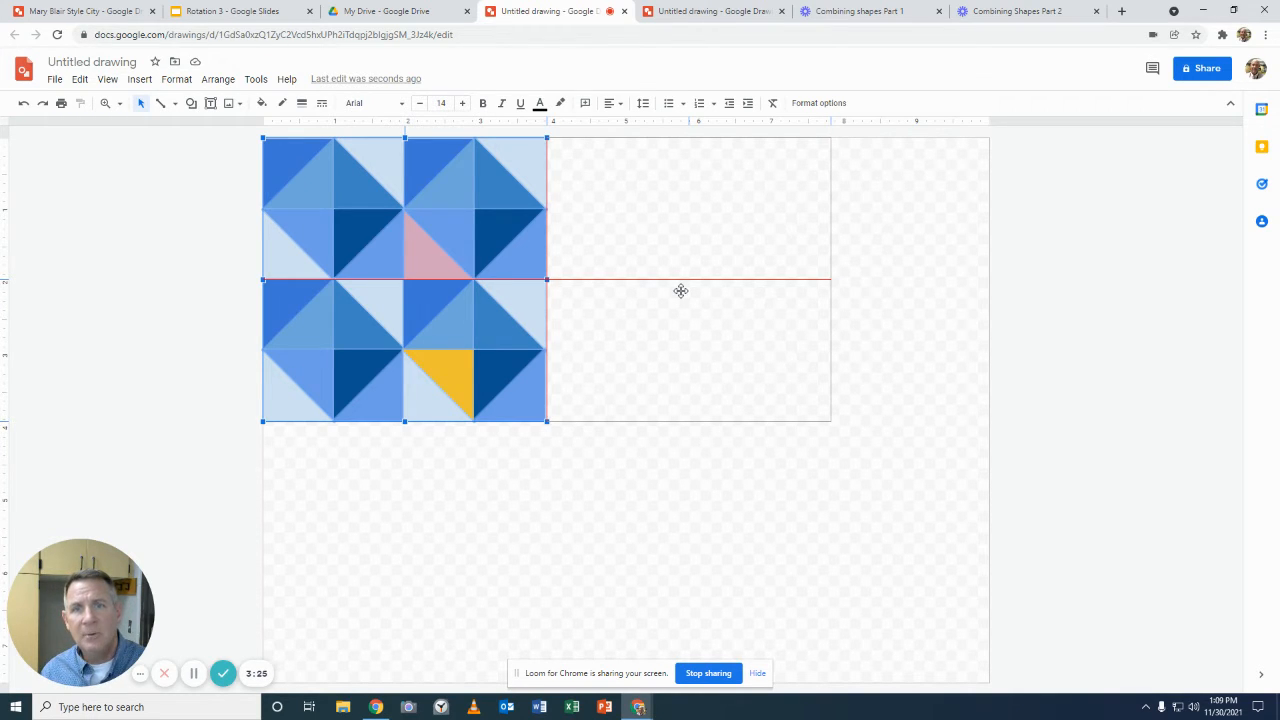
{"action": "left_click_drag", "start_coordinate": [680, 291], "coordinate": [680, 290]}
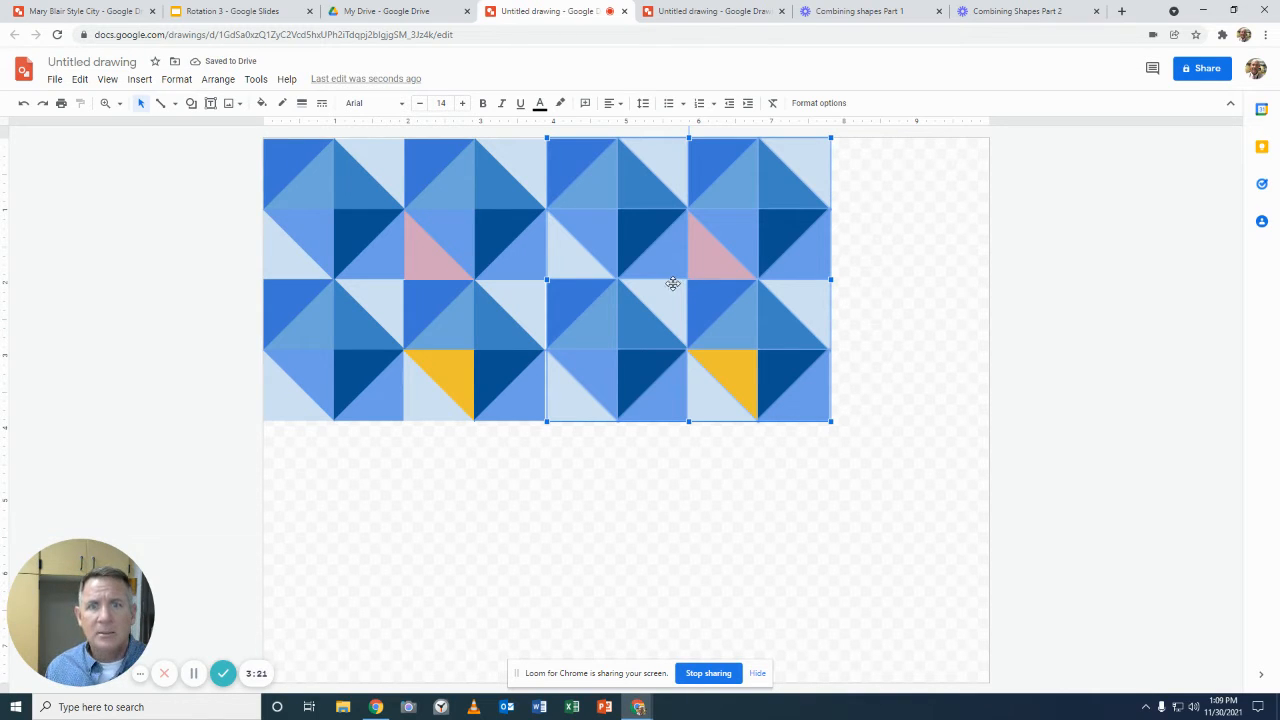
{"action": "left_click_drag", "start_coordinate": [670, 283], "coordinate": [957, 282]}
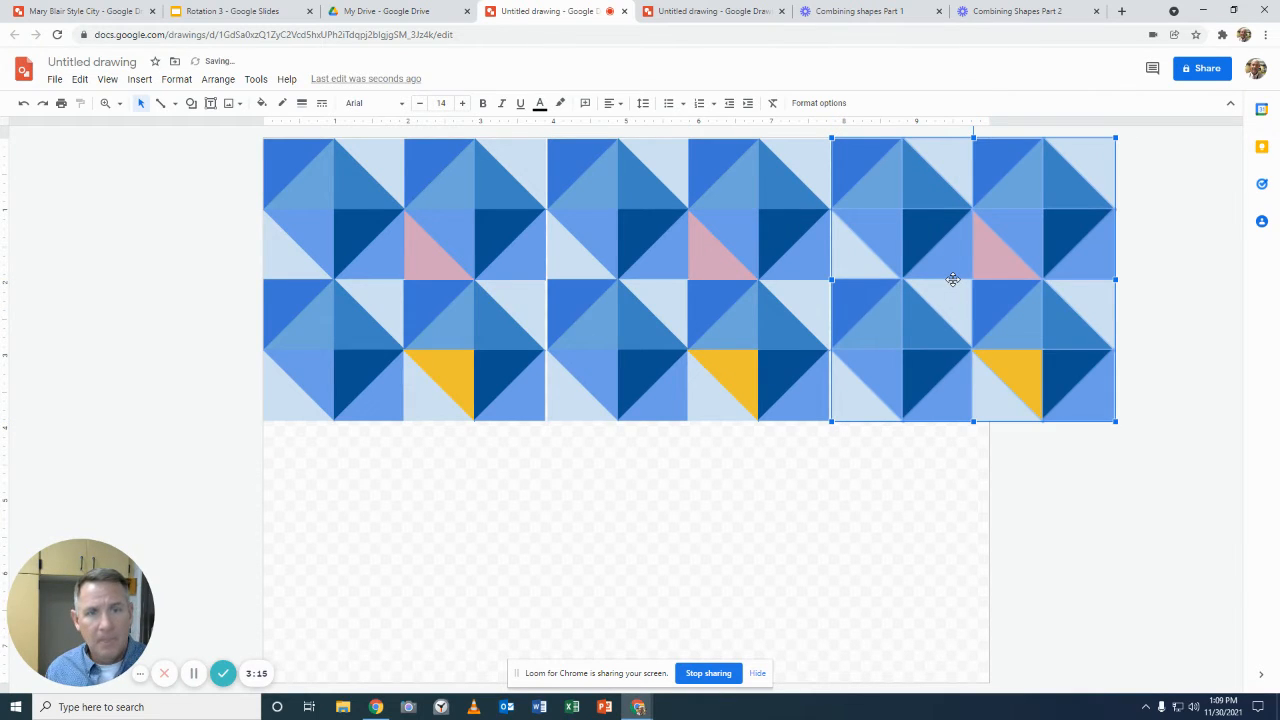
{"action": "key", "text": "Left"}
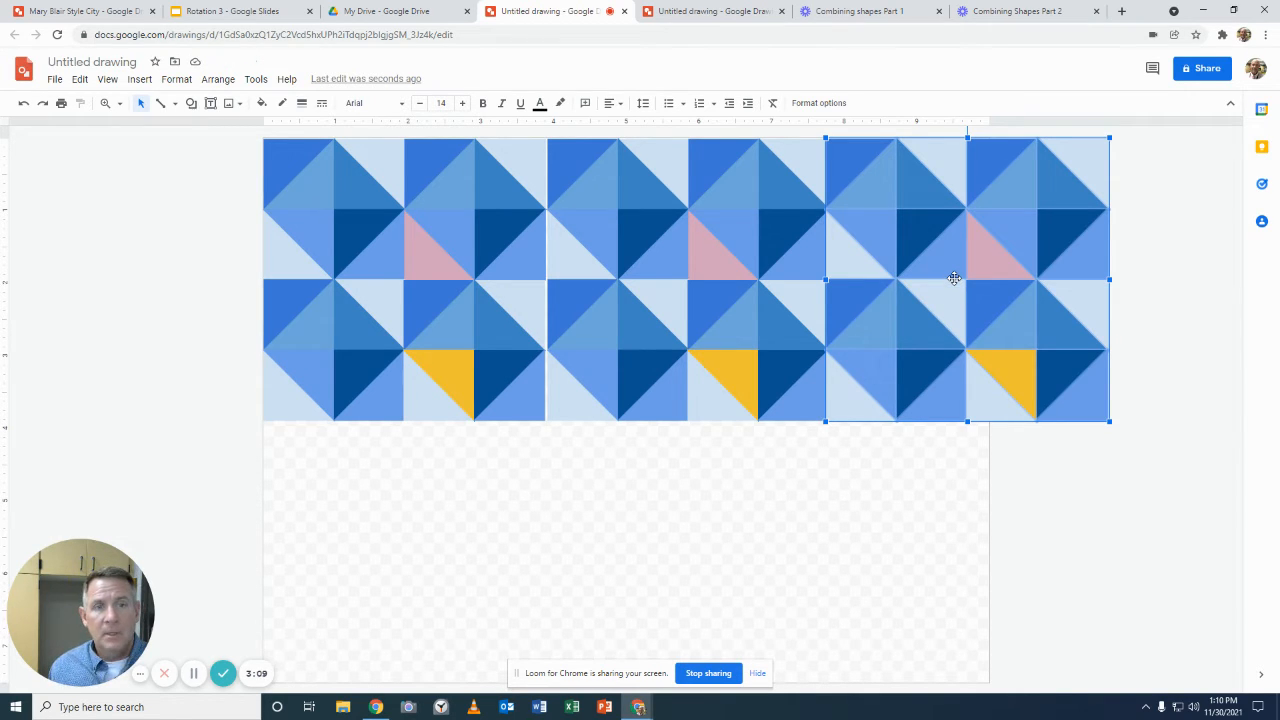
{"action": "left_click_drag", "start_coordinate": [954, 278], "coordinate": [388, 559]}
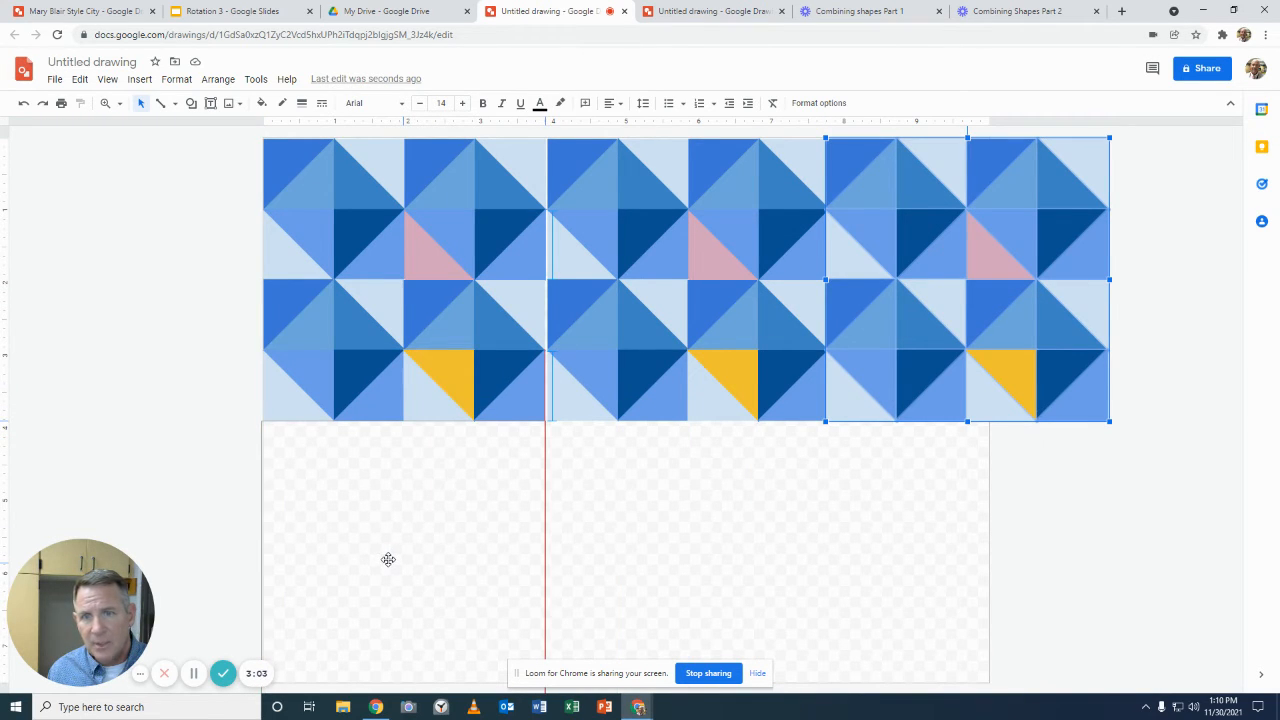
{"action": "left_click_drag", "start_coordinate": [388, 559], "coordinate": [980, 515]}
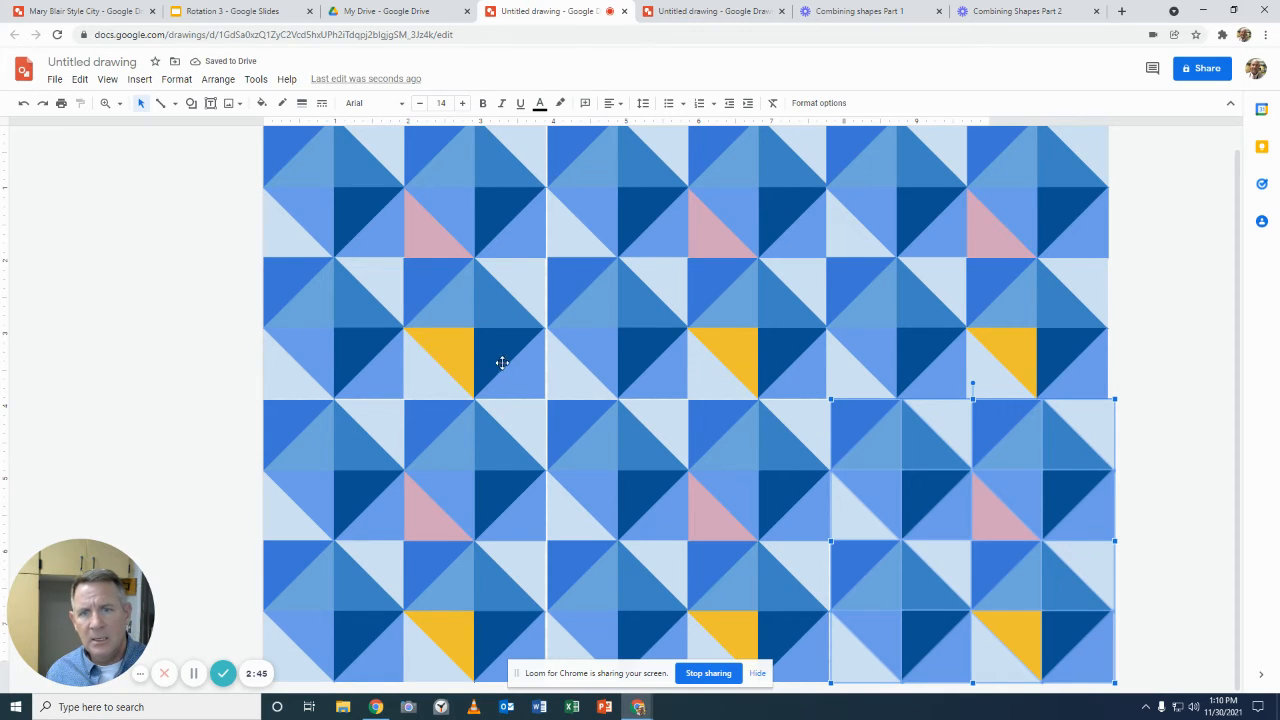
Step: Shrink the entire six-block pattern proportionally to about 5.4 inches wide and place it in the canvas's upper-left corner
{"action": "left_click", "coordinate": [1166, 388]}
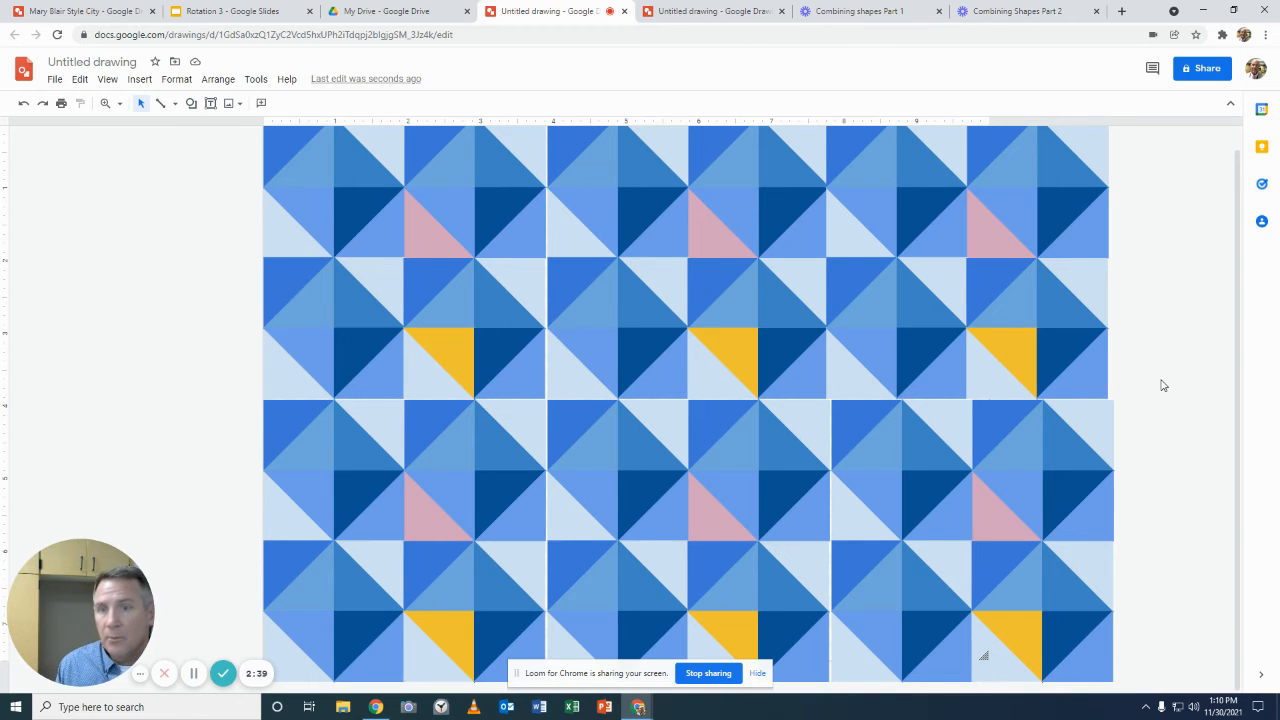
{"action": "key", "text": "ctrl+a"}
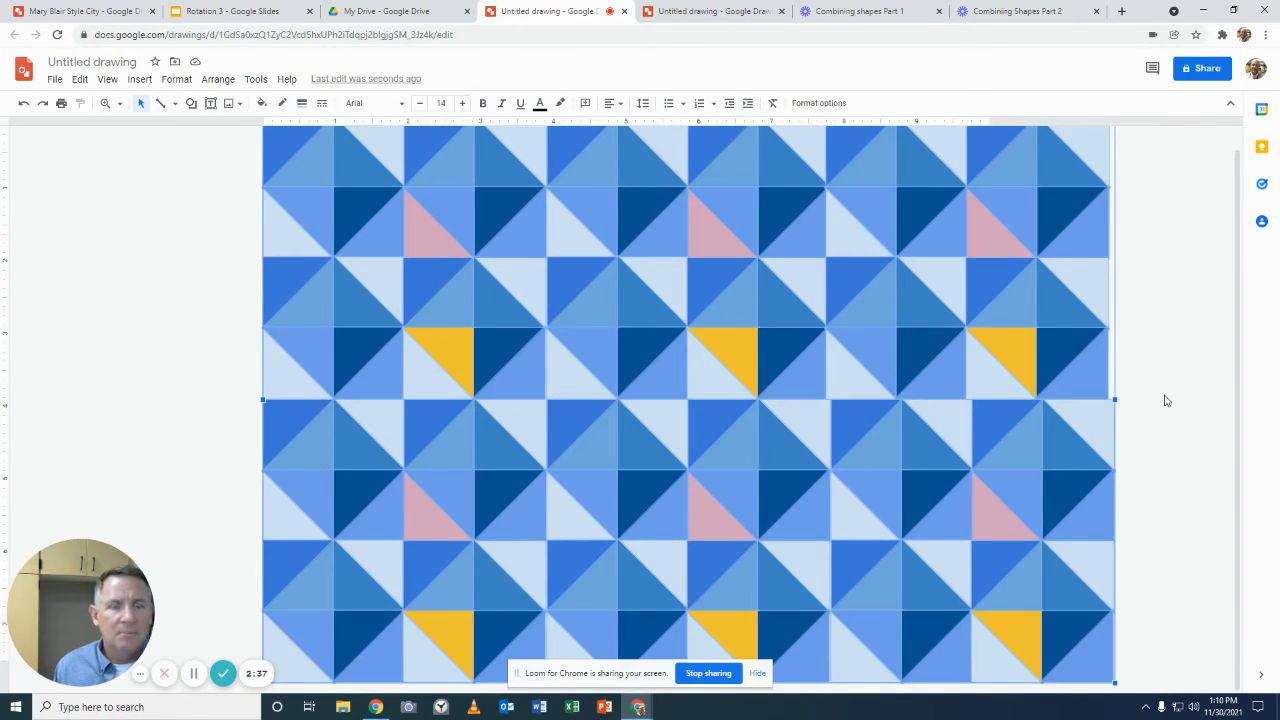
{"action": "scroll", "coordinate": [1163, 400], "scroll_direction": "up", "scroll_amount": 1}
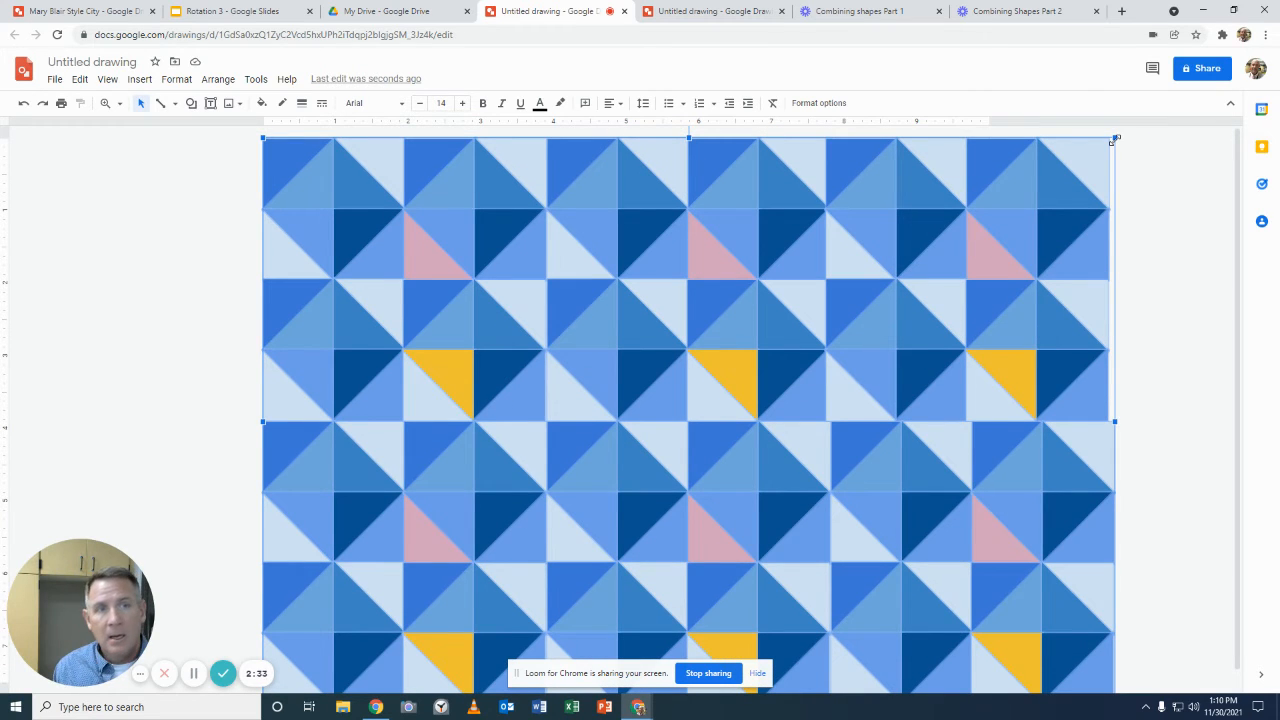
{"action": "left_click_drag", "start_coordinate": [1115, 139], "coordinate": [734, 423]}
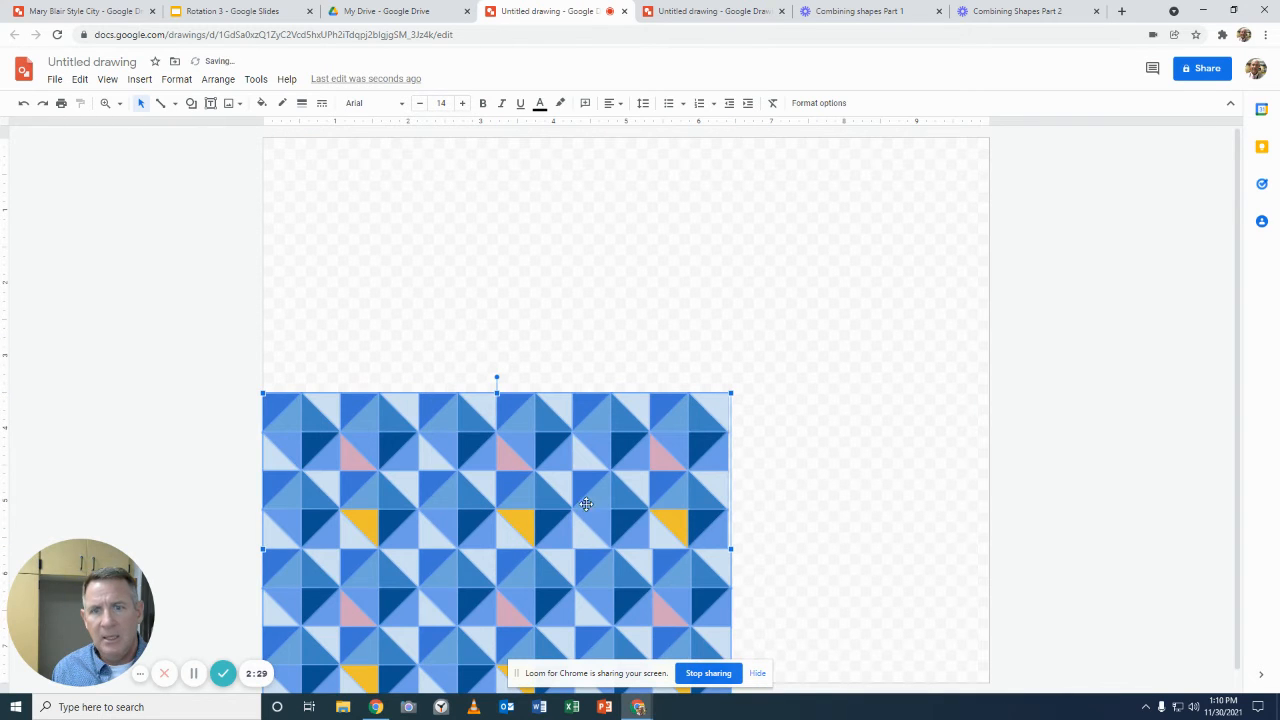
{"action": "left_click_drag", "start_coordinate": [569, 531], "coordinate": [573, 287]}
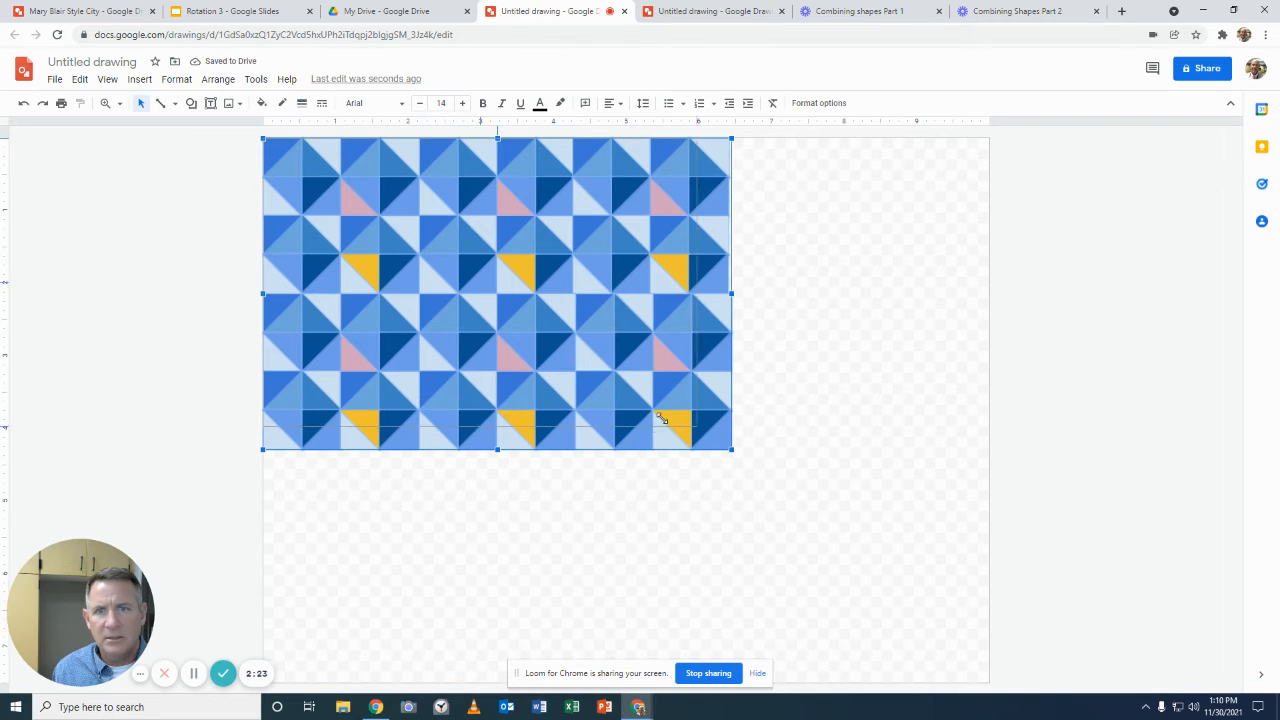
{"action": "left_click_drag", "start_coordinate": [613, 397], "coordinate": [613, 397]}
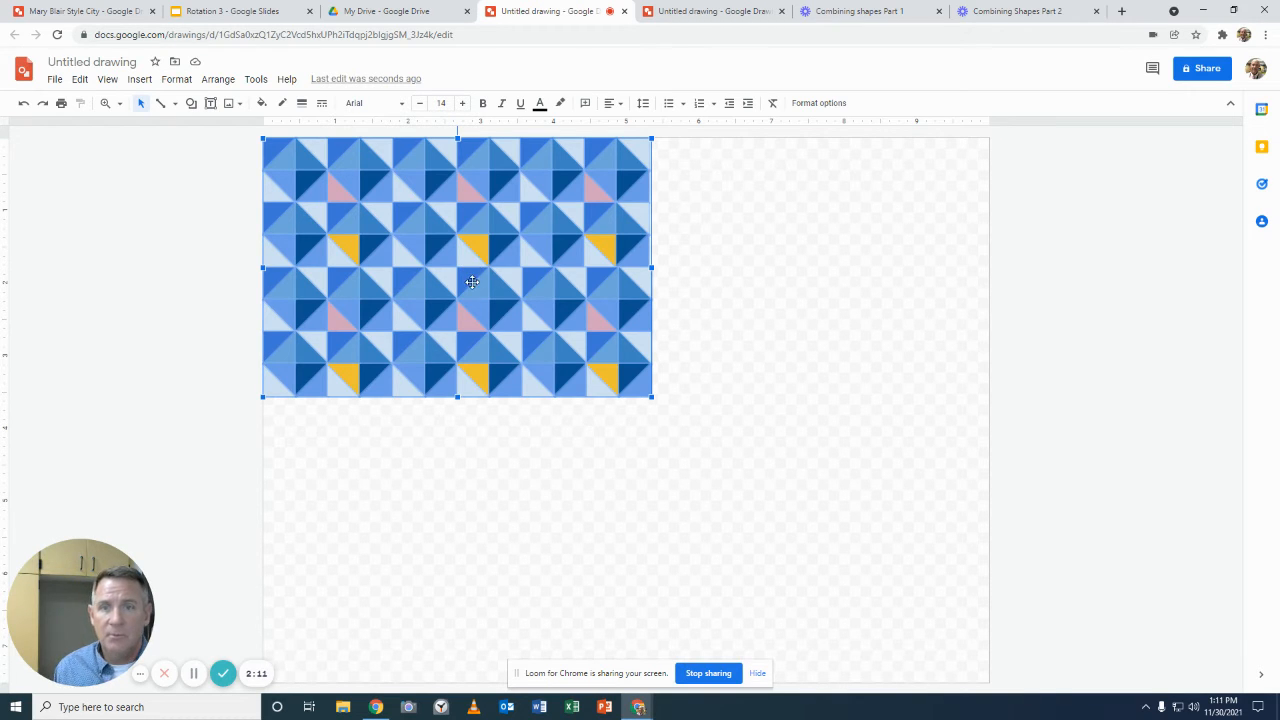
Step: Duplicate the reduced pattern into a two-by-two arrangement that covers nearly the whole canvas, and clear the selection
{"action": "left_click_drag", "start_coordinate": [468, 270], "coordinate": [854, 264]}
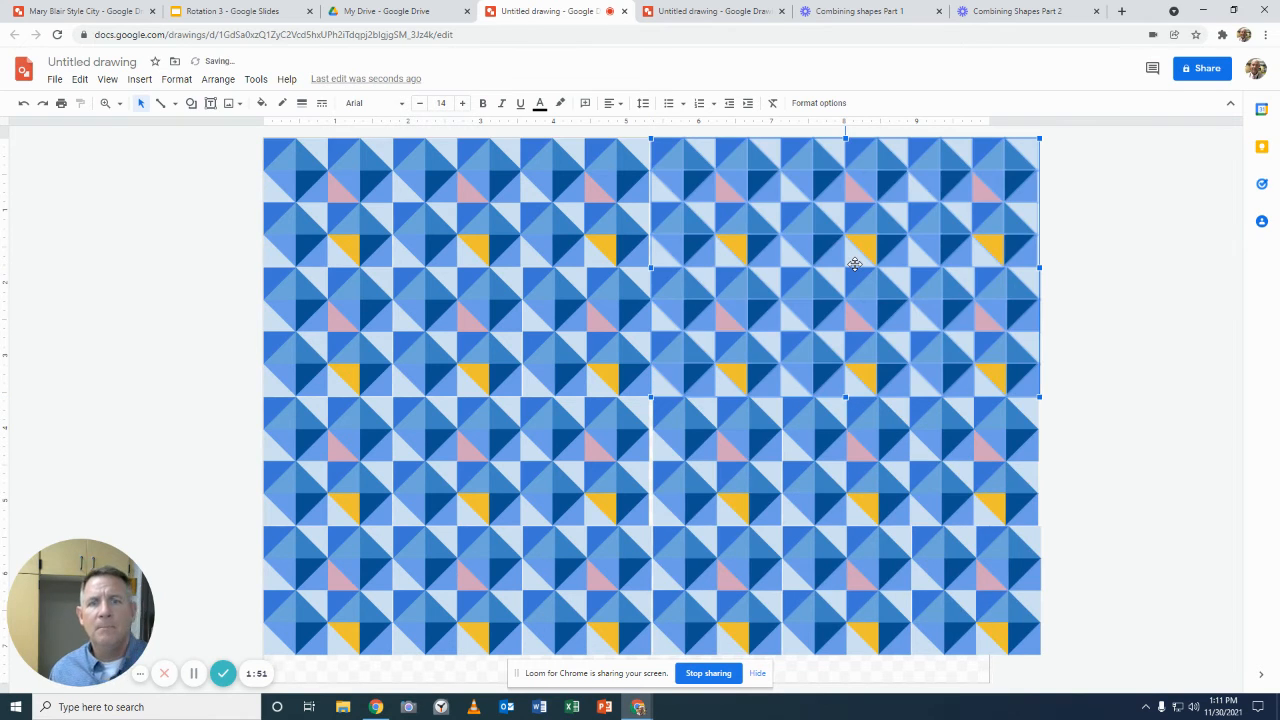
{"action": "left_click", "coordinate": [1116, 463]}
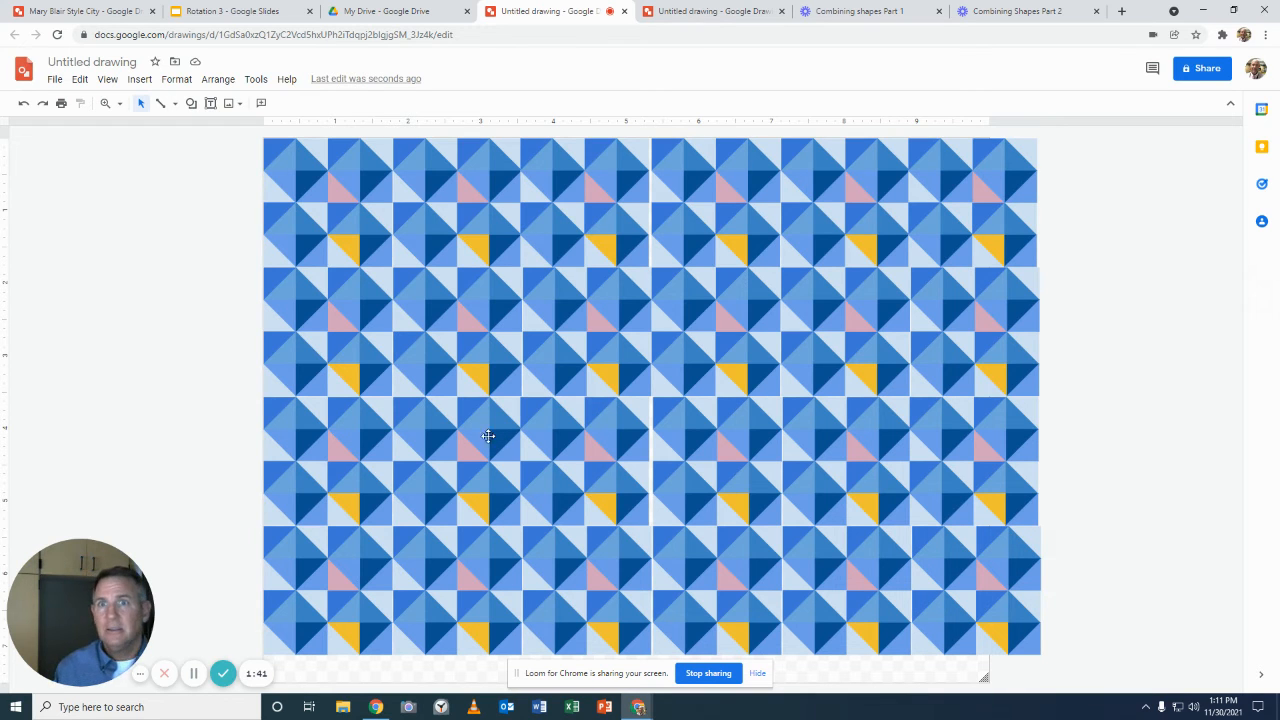
Step: Compare the tiled pattern with the single blue square tile in the other untitled drawing, ending on the tiled pattern
{"action": "left_click", "coordinate": [712, 11]}
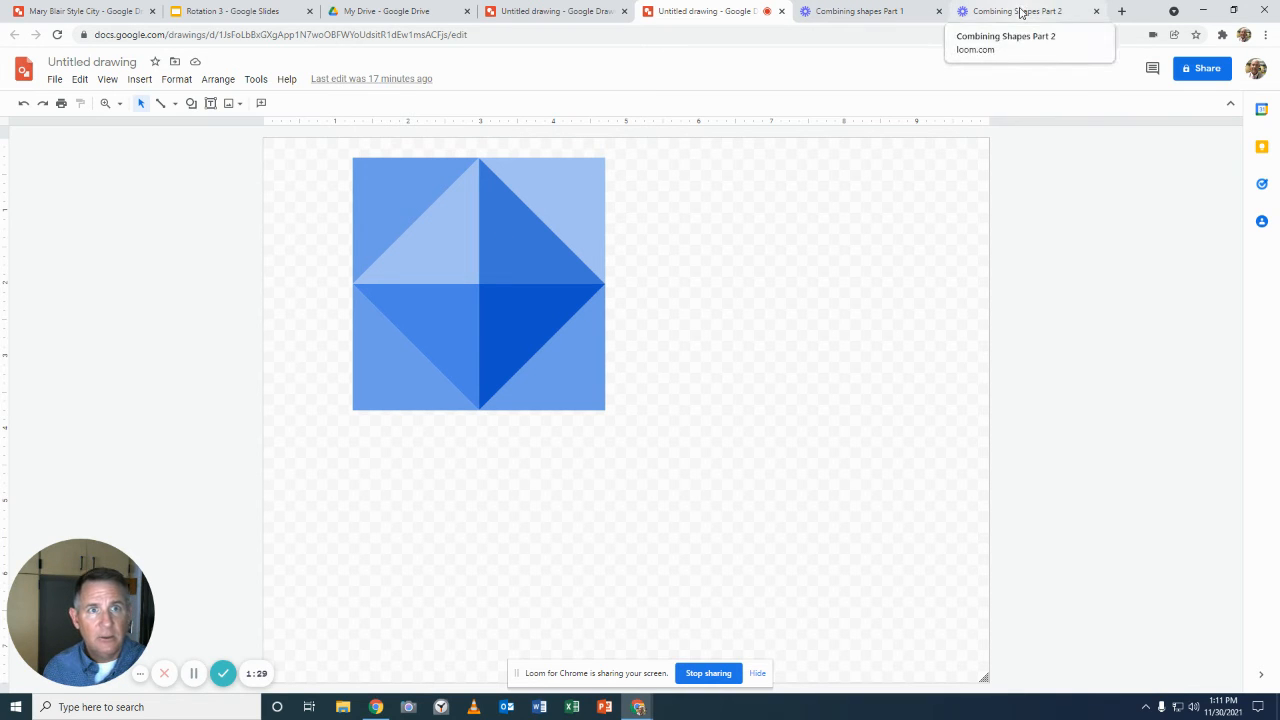
{"action": "left_click", "coordinate": [532, 12]}
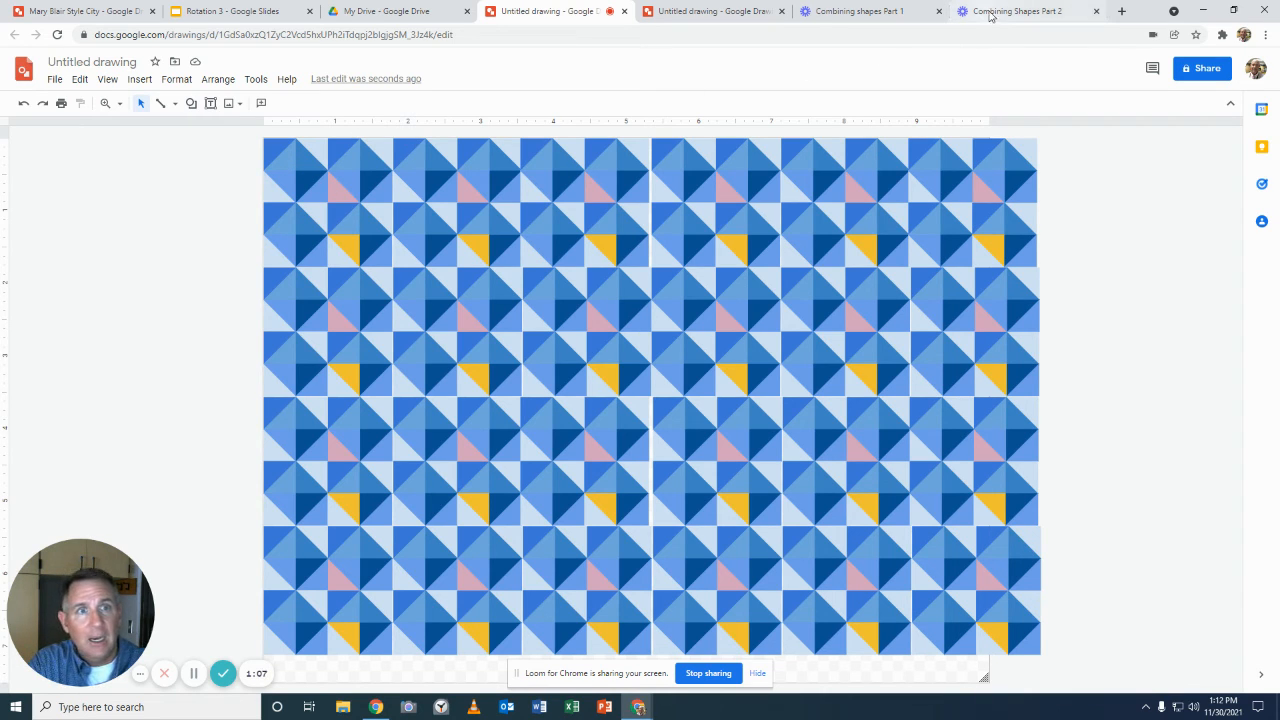
{"action": "left_click", "coordinate": [716, 12]}
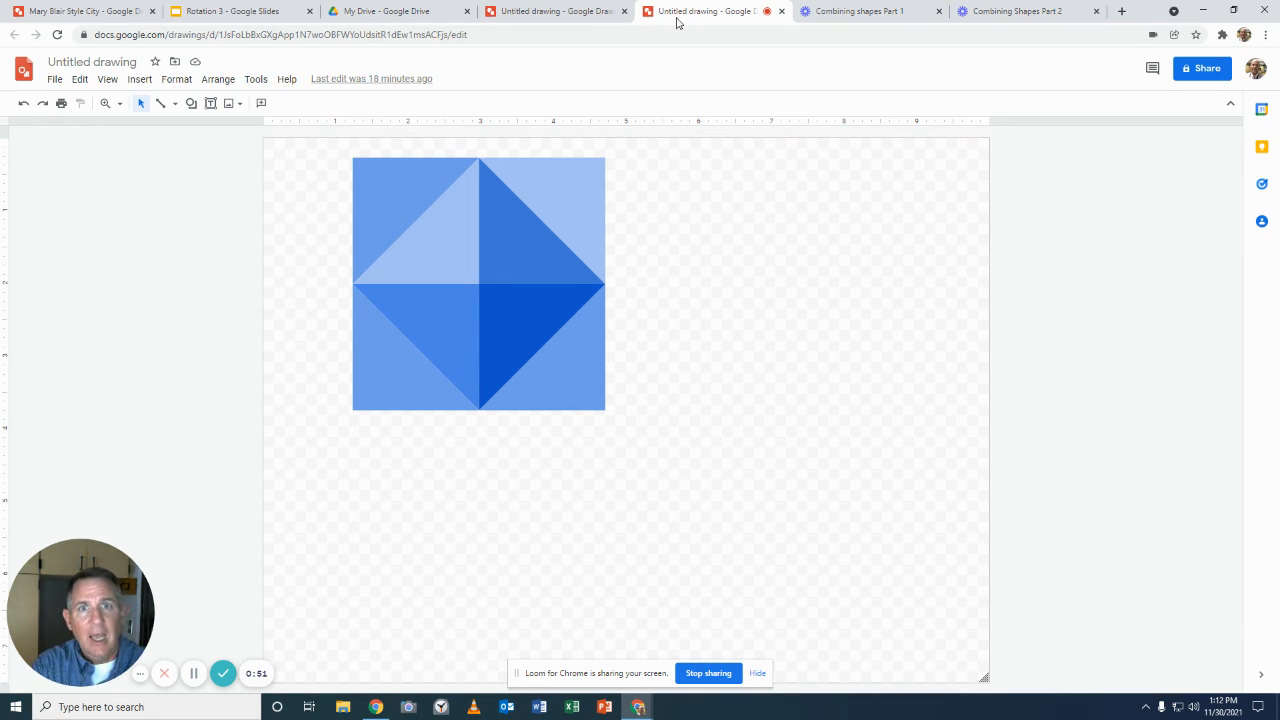
{"action": "left_click", "coordinate": [556, 12]}
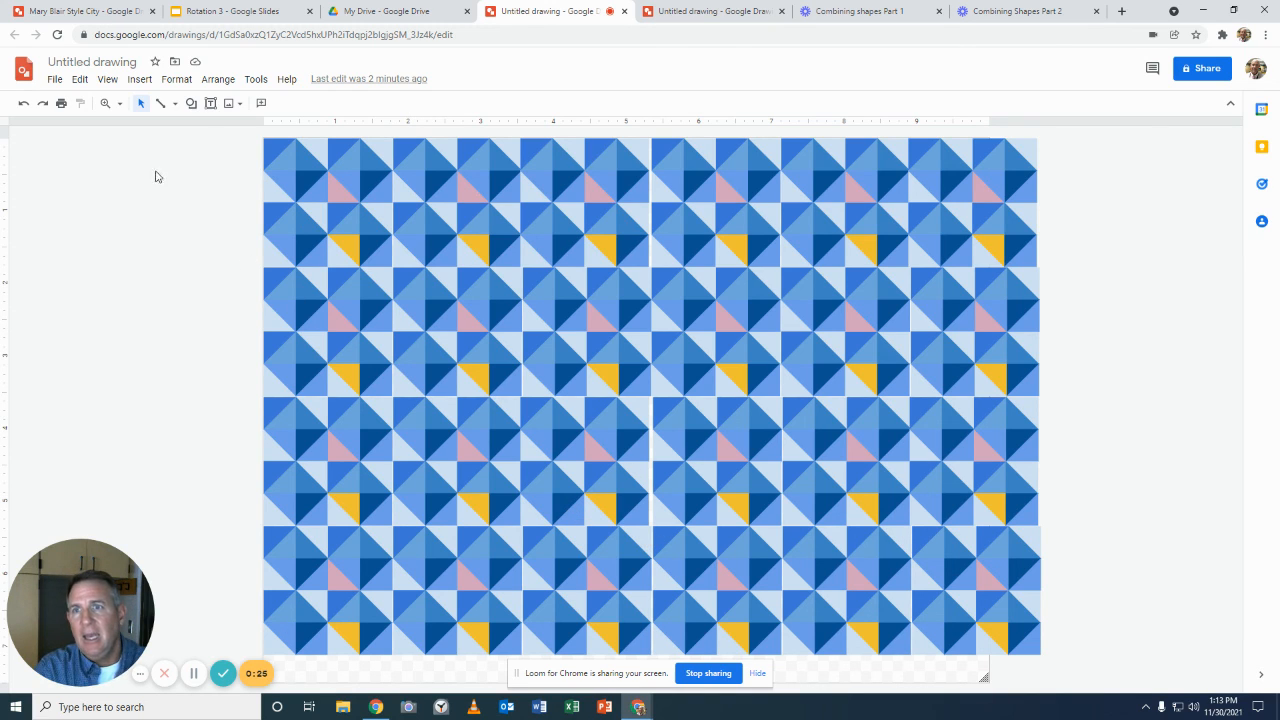
Step: Fill the medium-blue triangle in the upper-right quarter of the third tile in the third row with light orange
{"action": "left_click", "coordinate": [438, 290]}
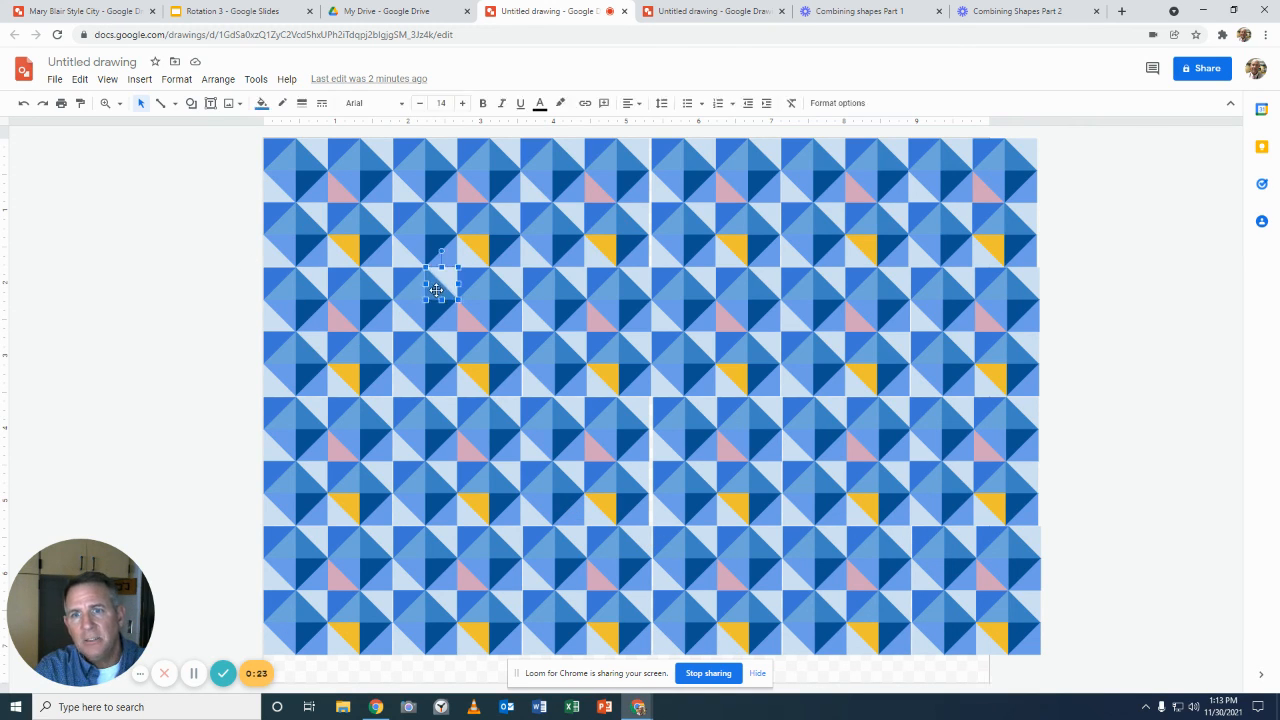
{"action": "left_click", "coordinate": [259, 104]}
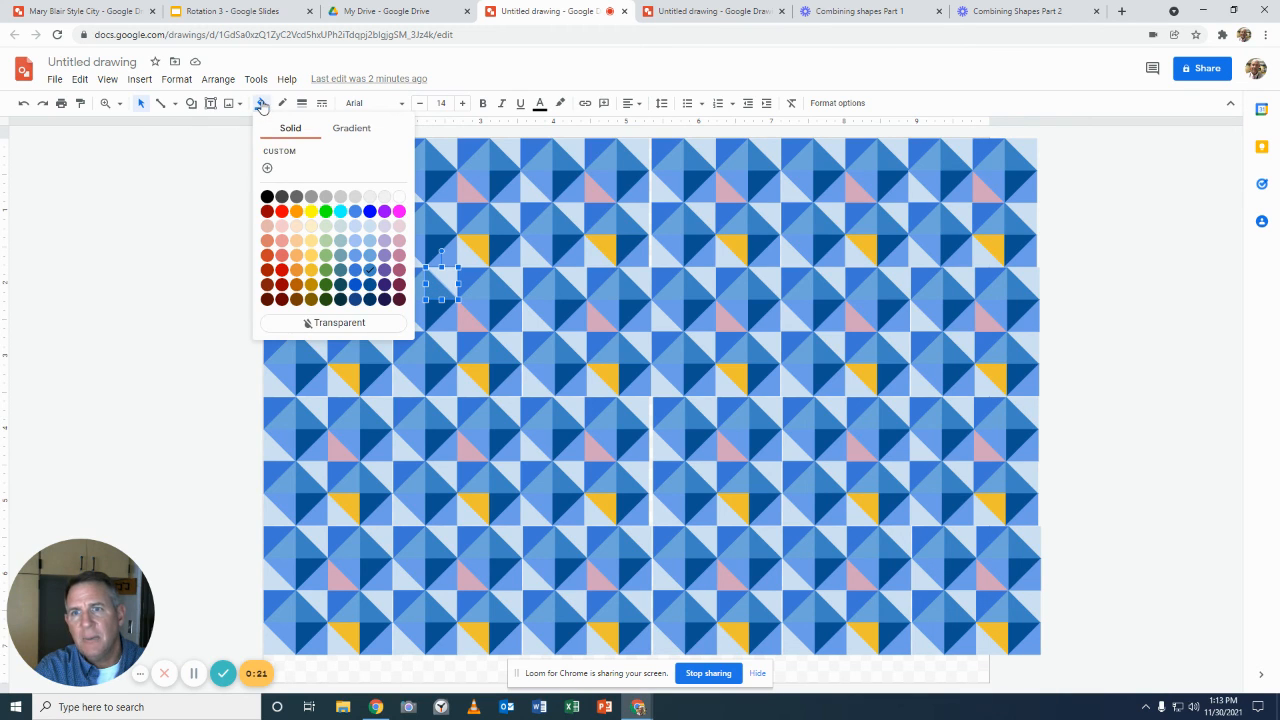
{"action": "left_click", "coordinate": [299, 263]}
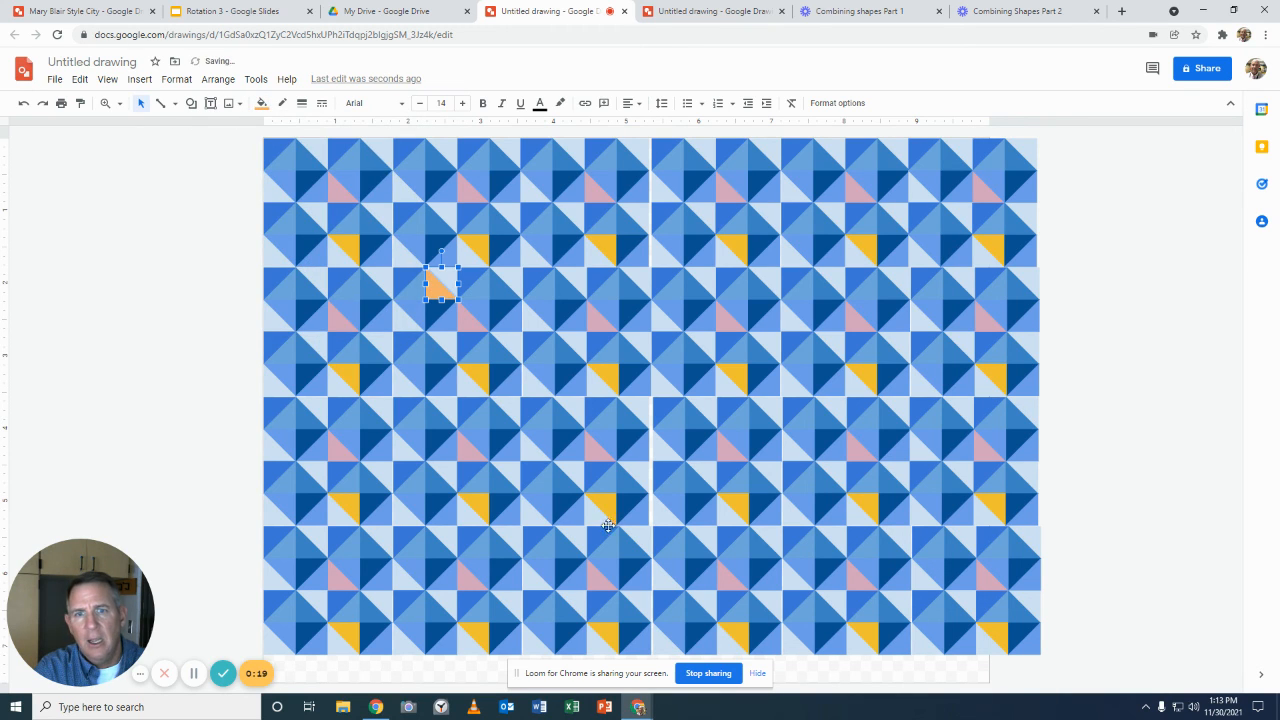
Step: Fill the upper-left triangle of the seventh tile in the fifth row with dark green and deselect it
{"action": "left_click", "coordinate": [656, 406]}
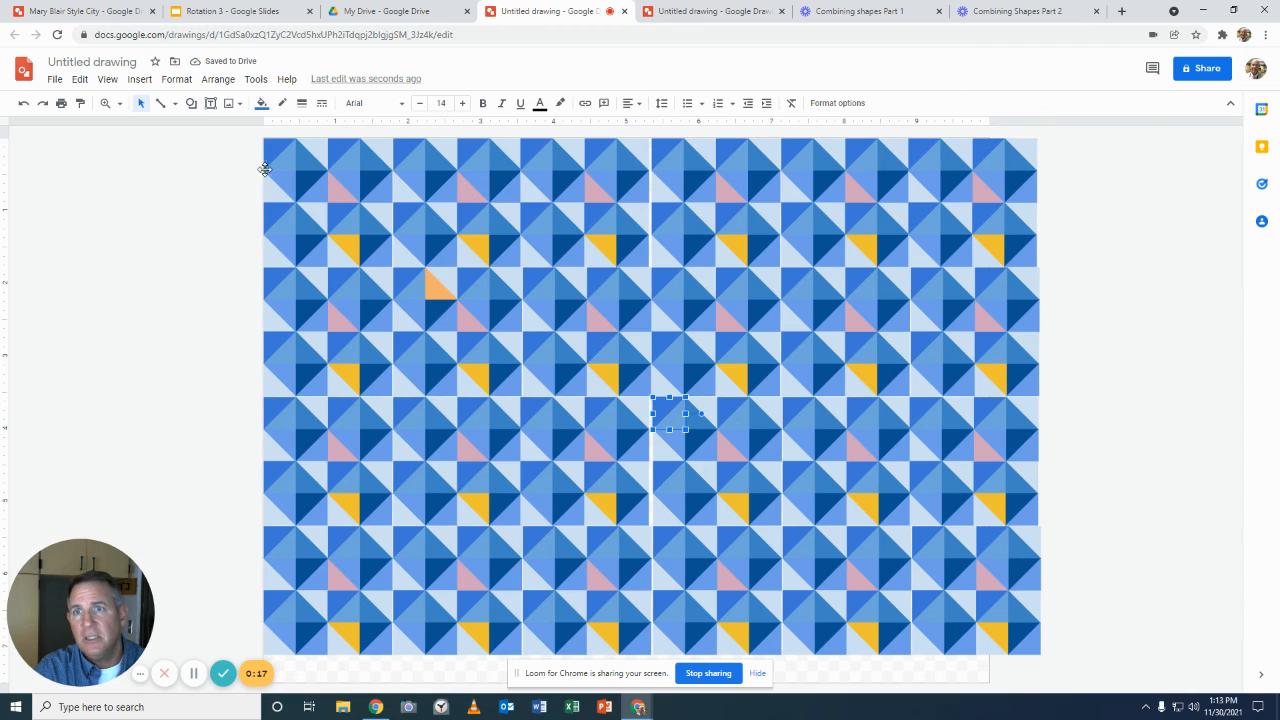
{"action": "left_click", "coordinate": [260, 104]}
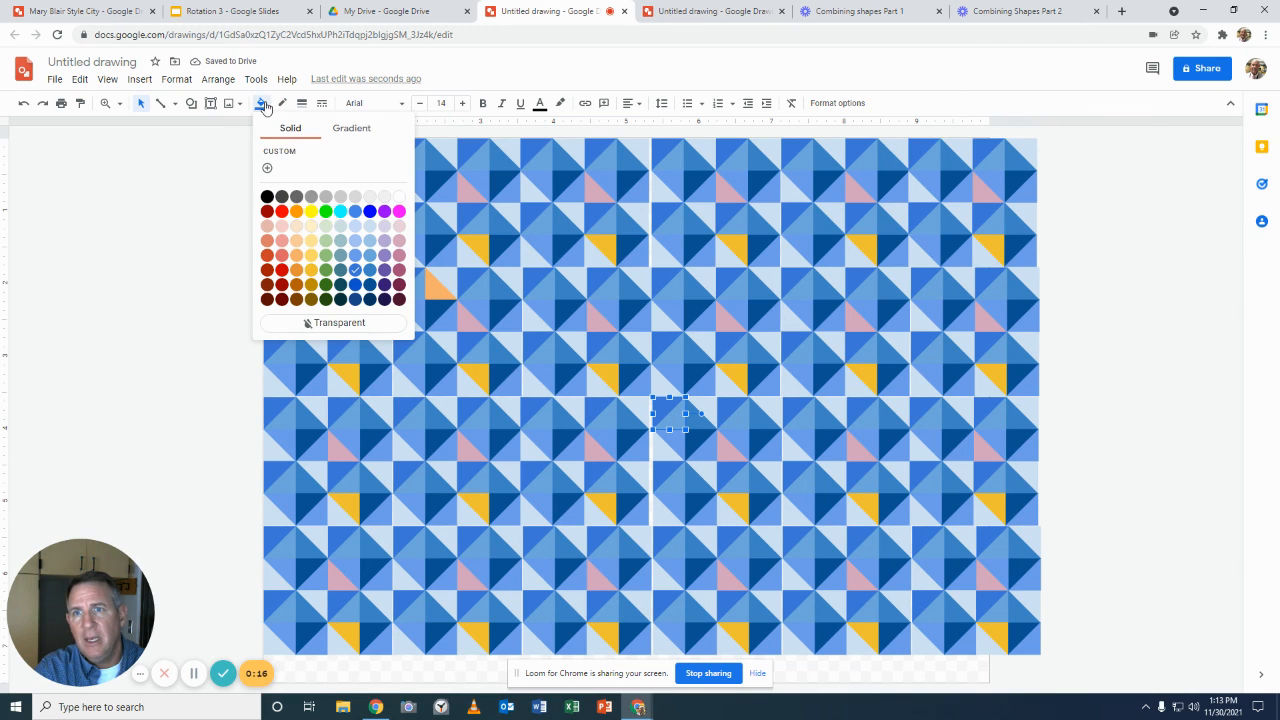
{"action": "left_click", "coordinate": [326, 270]}
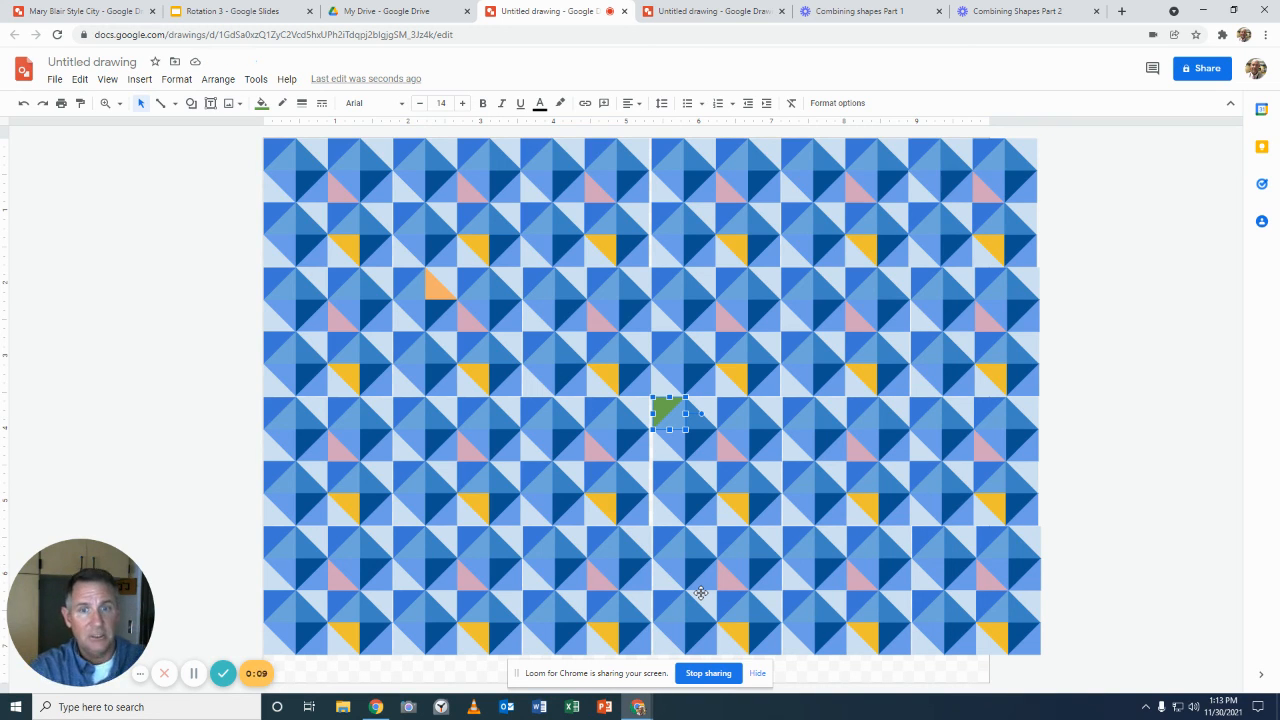
{"action": "left_click", "coordinate": [1128, 495]}
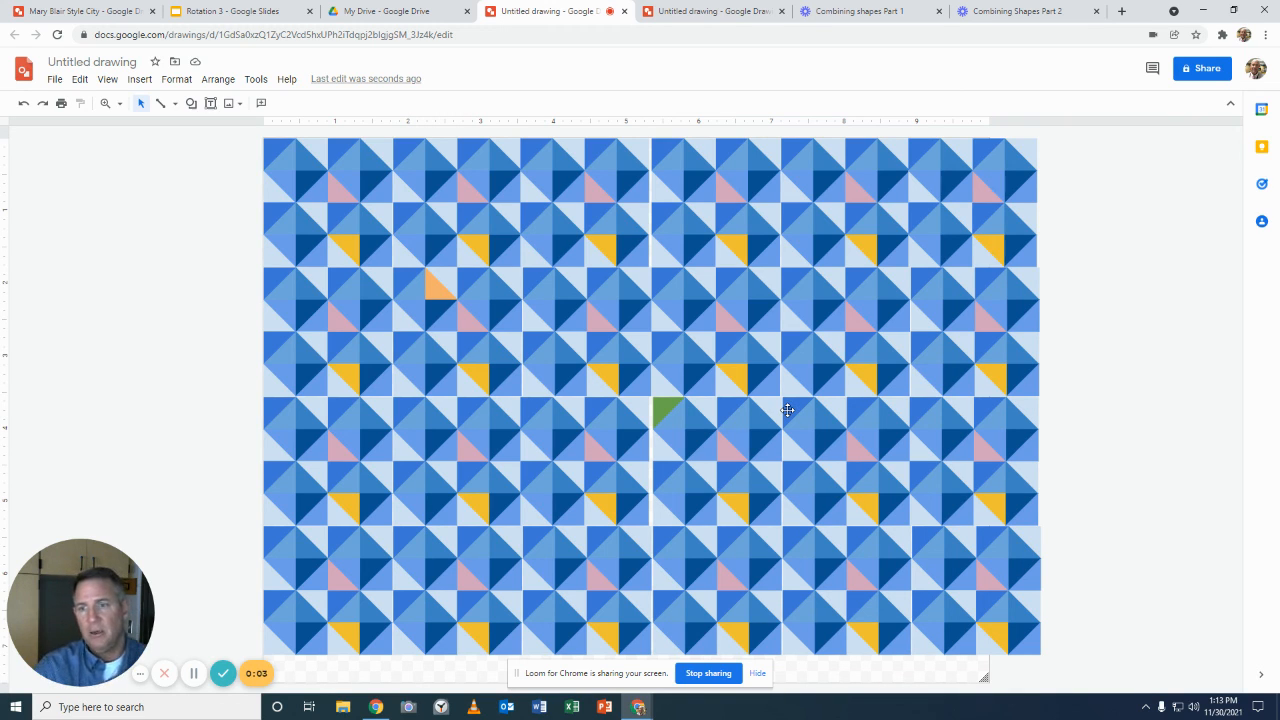
Step: Switch to the Rotation 3 presentation in Google Slides
{"action": "left_click", "coordinate": [203, 12]}
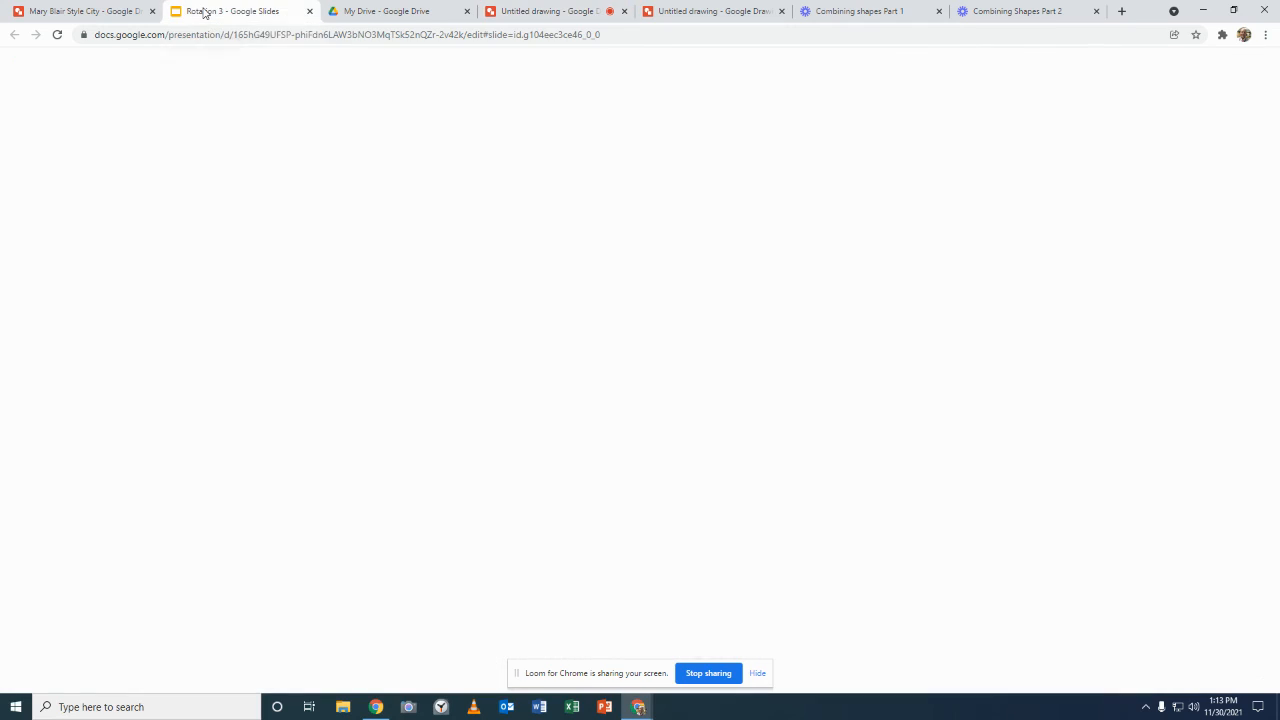